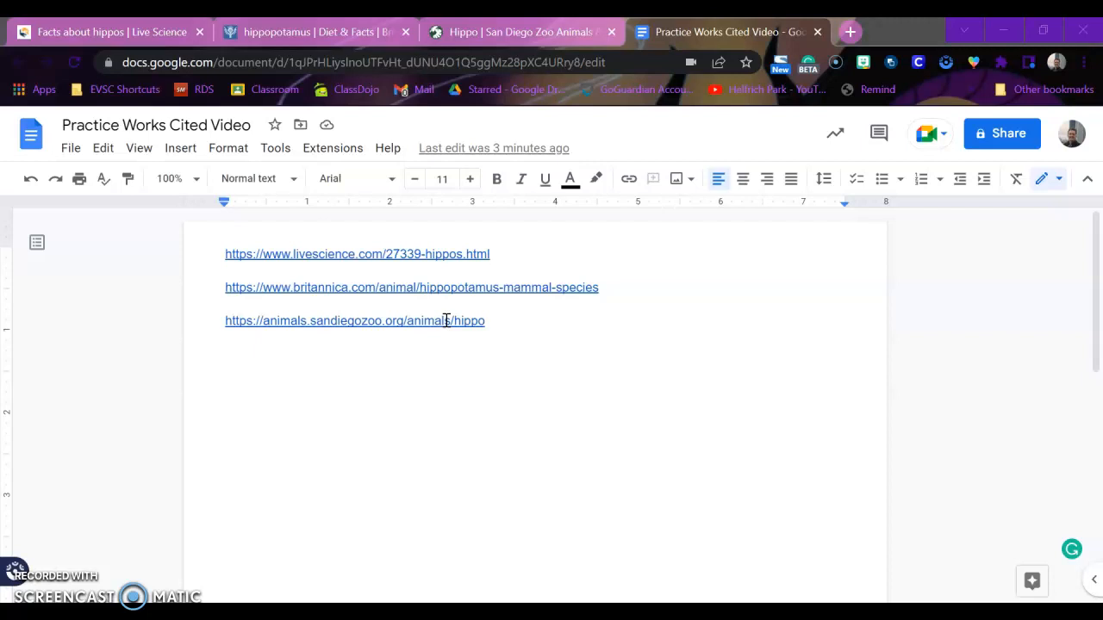
# - Place the cursor below the three hippo URLs and bring up the Tools menu
pyautogui.click(539, 264)
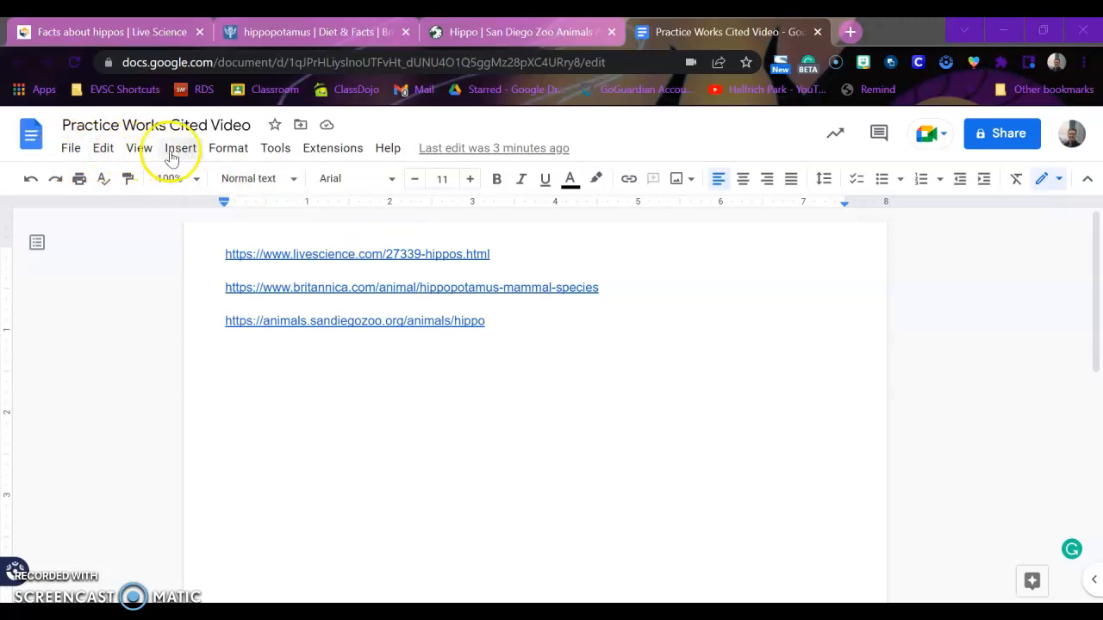
pyautogui.click(276, 148)
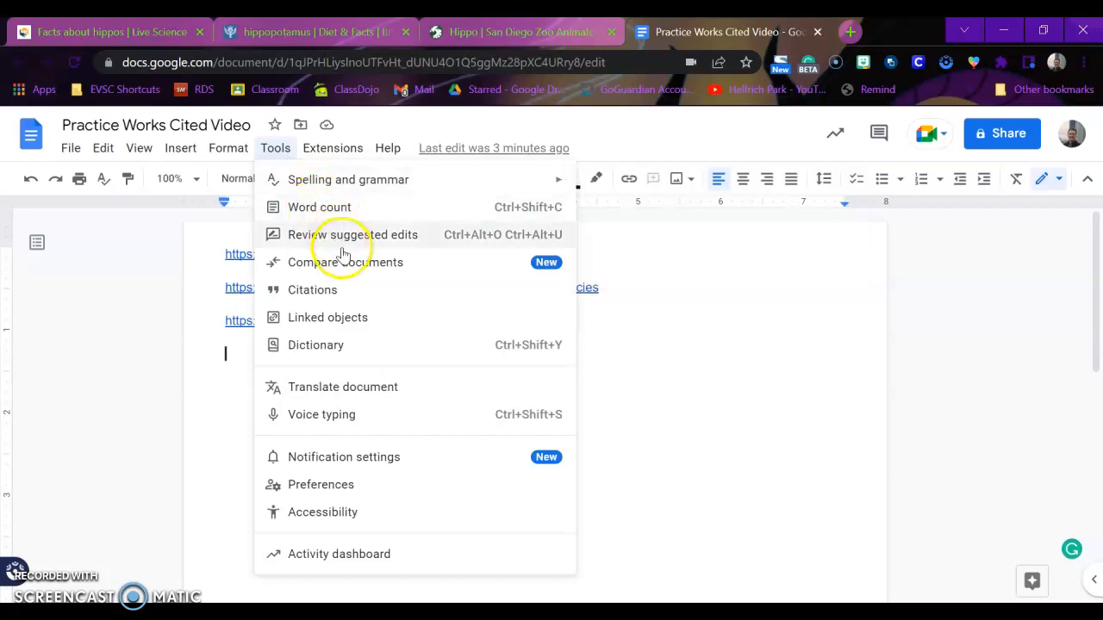
# - Open the Citations sidebar and keep MLA (8th ed.) as the citation style
pyautogui.click(345, 293)
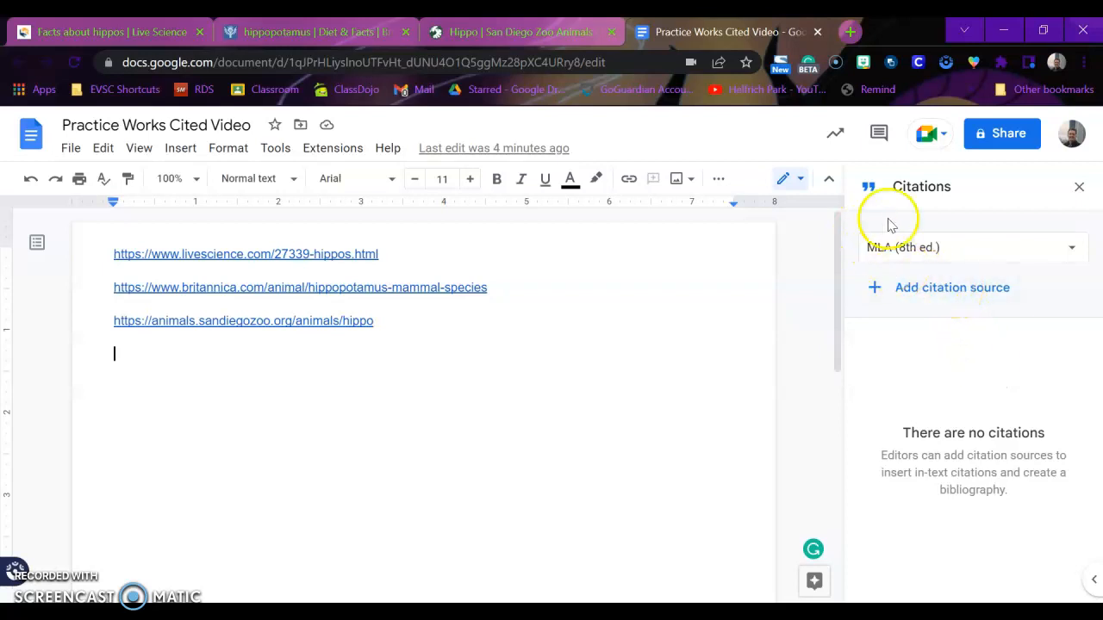
pyautogui.click(880, 270)
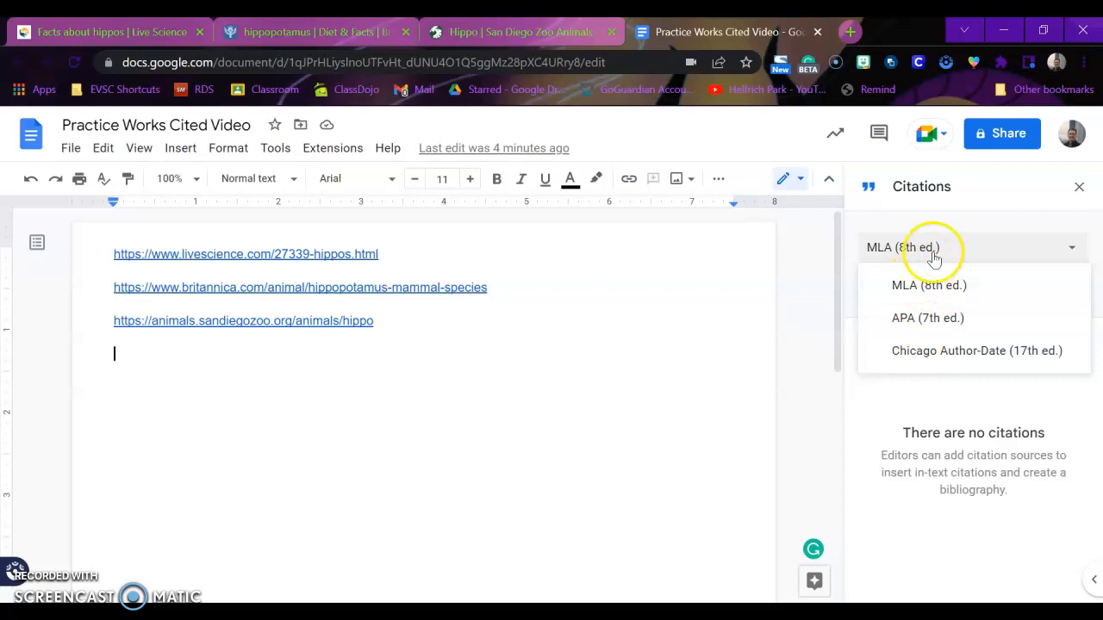
pyautogui.click(964, 227)
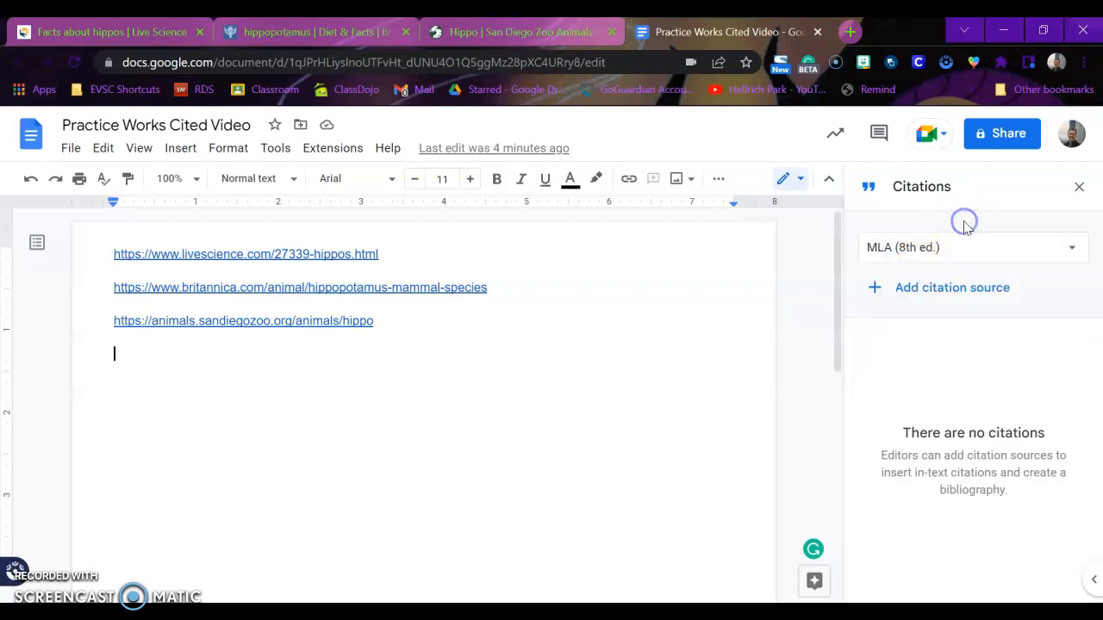
# - Begin a new citation source with Website chosen as the source type
pyautogui.click(940, 295)
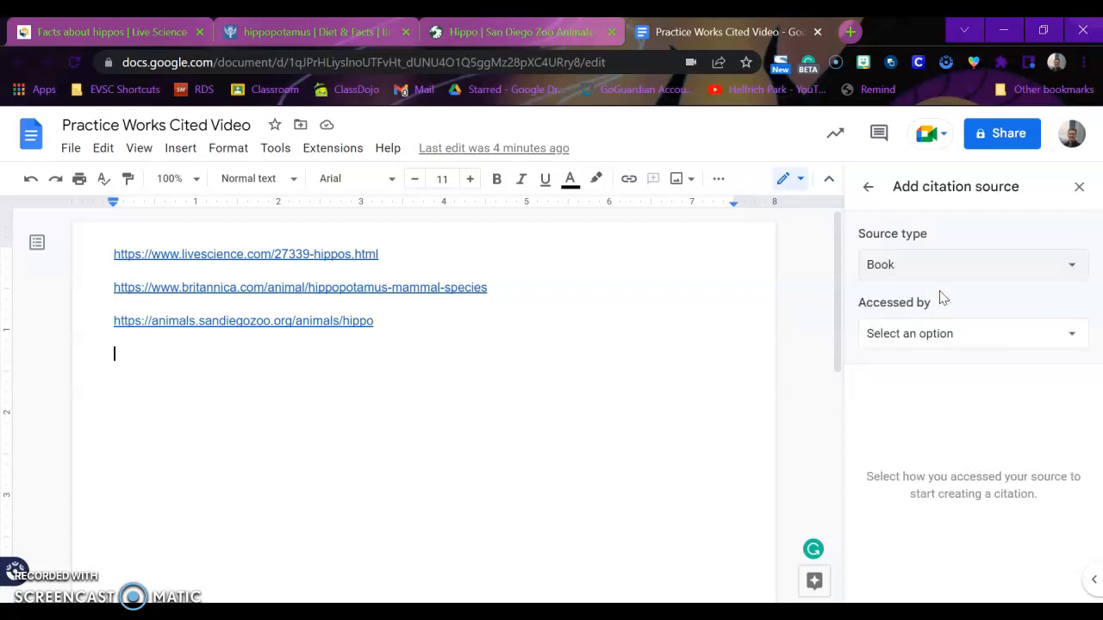
pyautogui.click(906, 275)
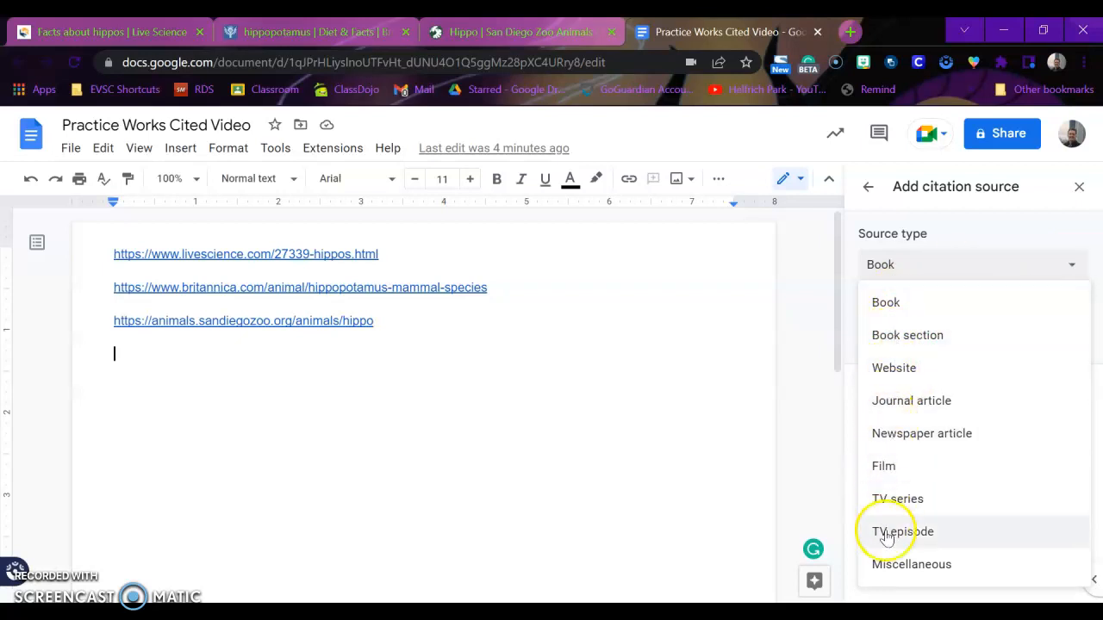
pyautogui.click(910, 368)
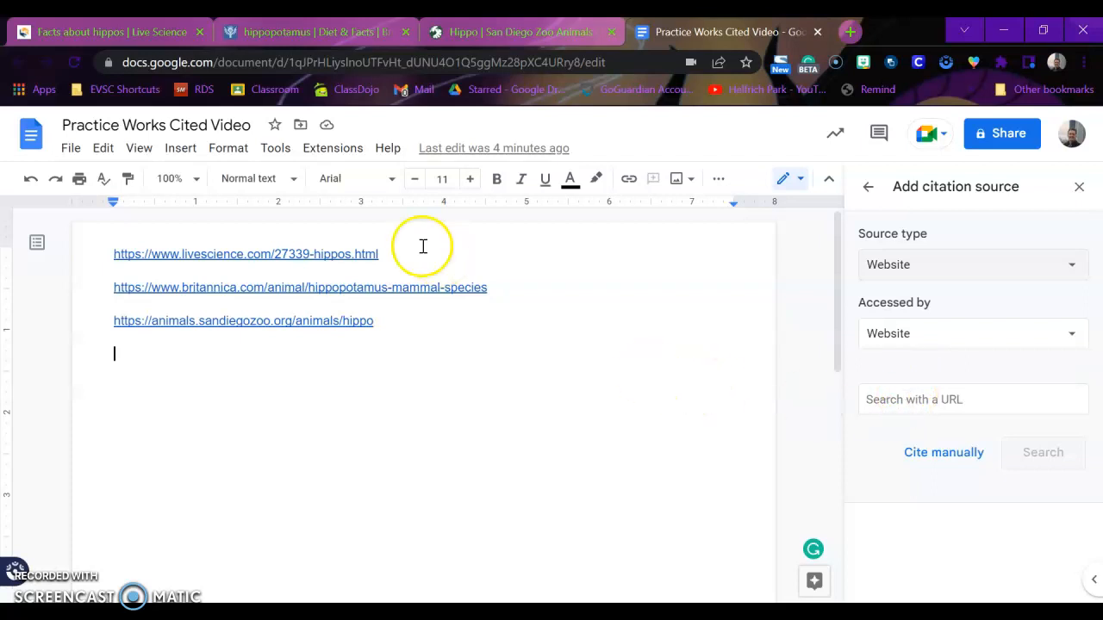
# - Paste the Live Science link into the URL lookup and accept the found details
pyautogui.moveTo(384, 252); pyautogui.dragTo(105, 247)
pyautogui.hotkey('ctrl', 'c')
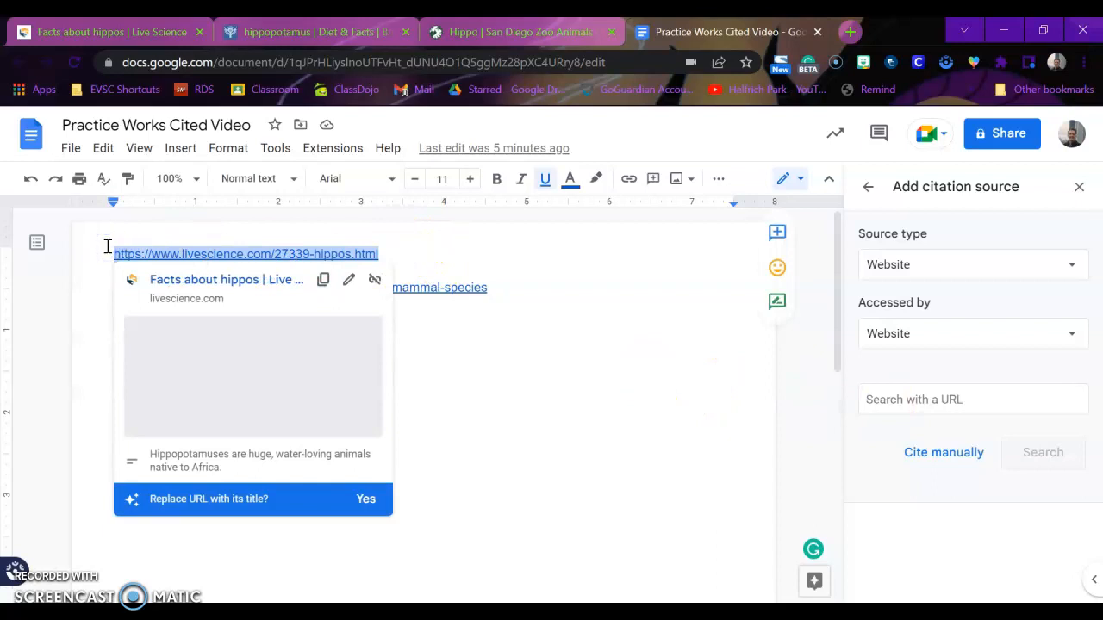
pyautogui.click(885, 397)
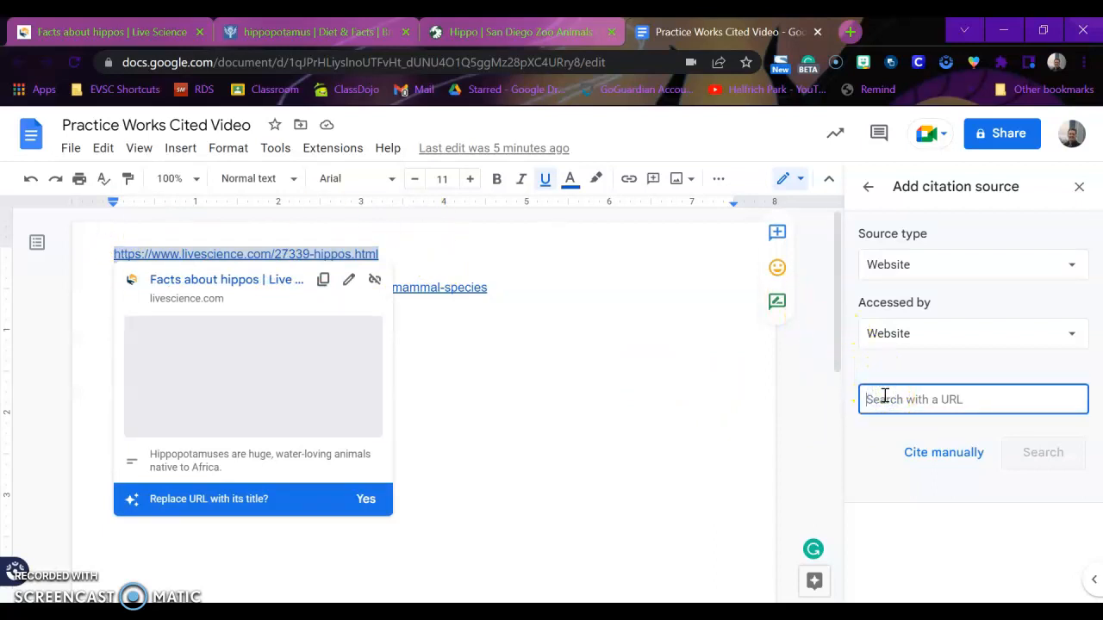
pyautogui.hotkey('ctrl', 'v')
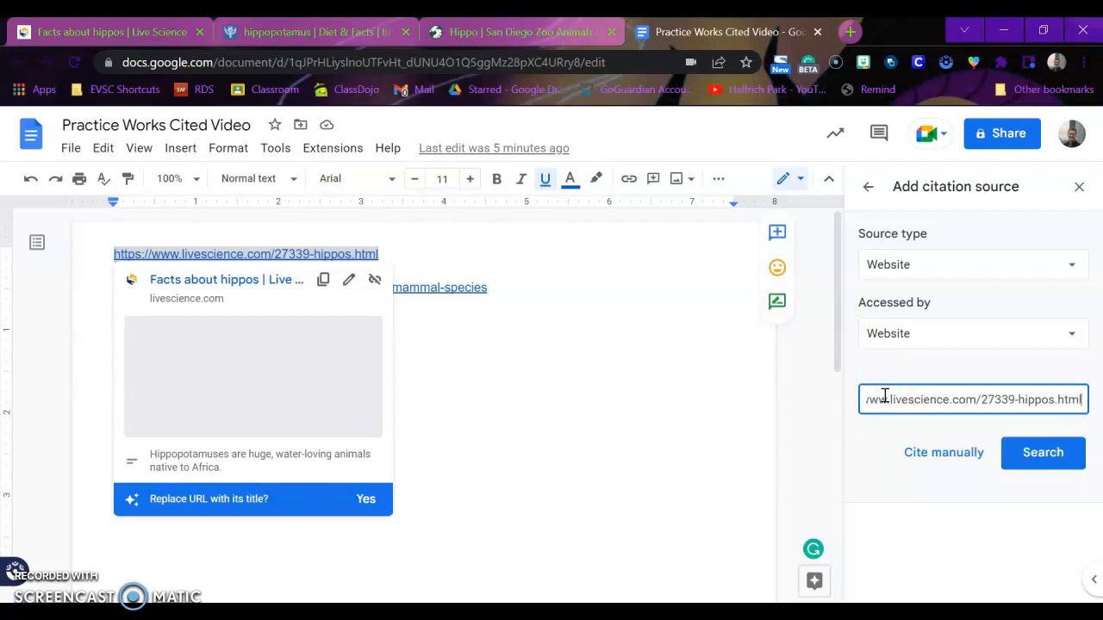
pyautogui.click(1044, 452)
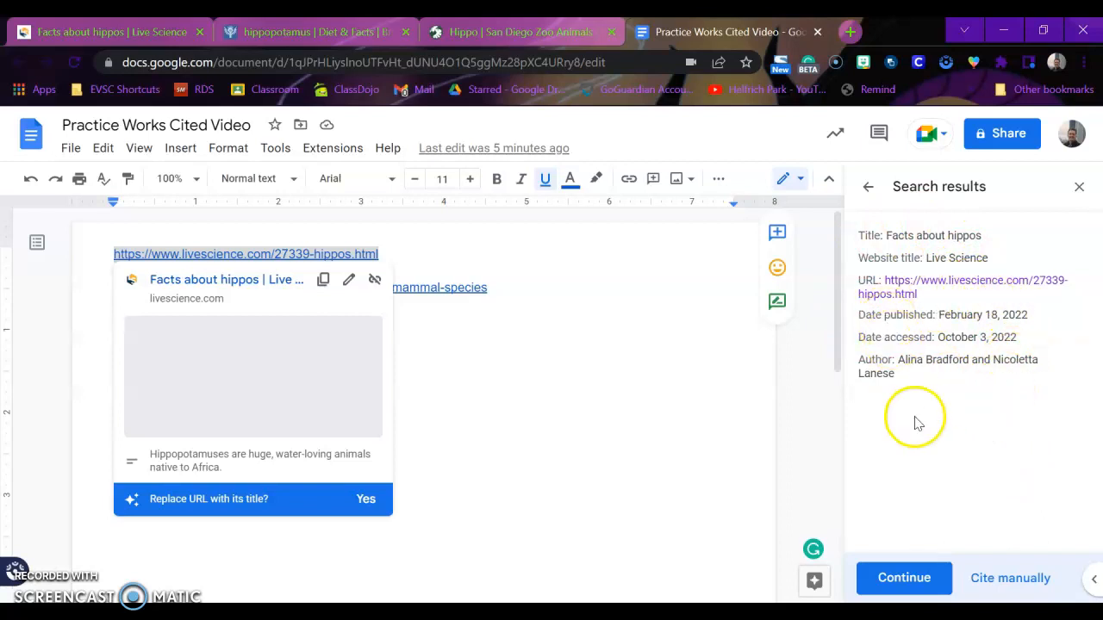
pyautogui.click(902, 576)
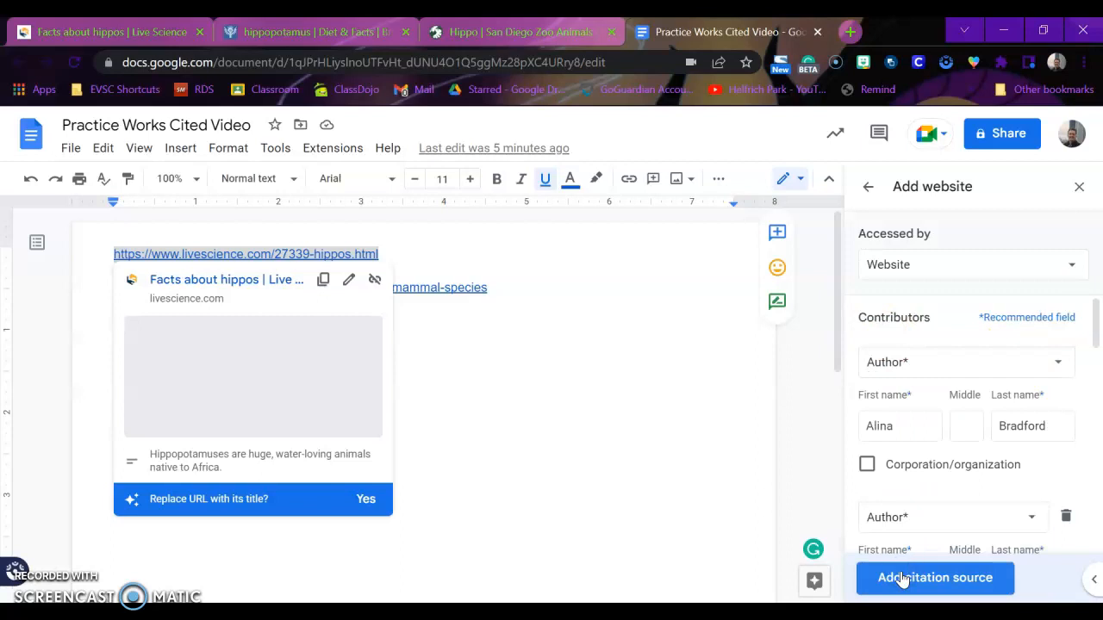
# - Save the Live Science 'Facts about hippos' source, then select the Britannica link
pyautogui.scroll(-2, 902, 517)
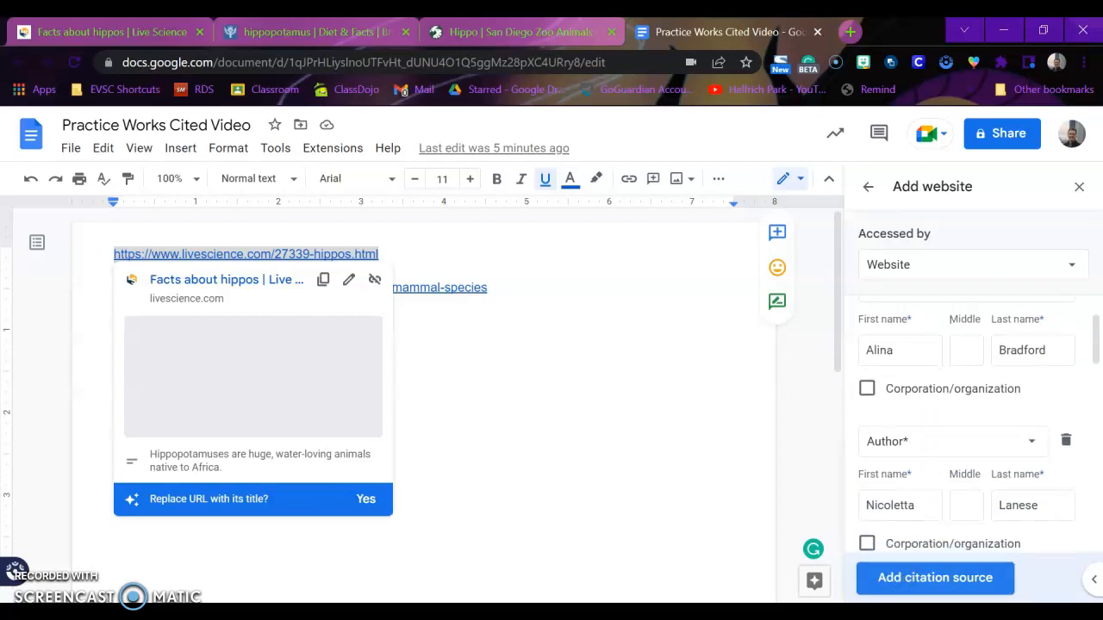
pyautogui.scroll(-5, 966, 446)
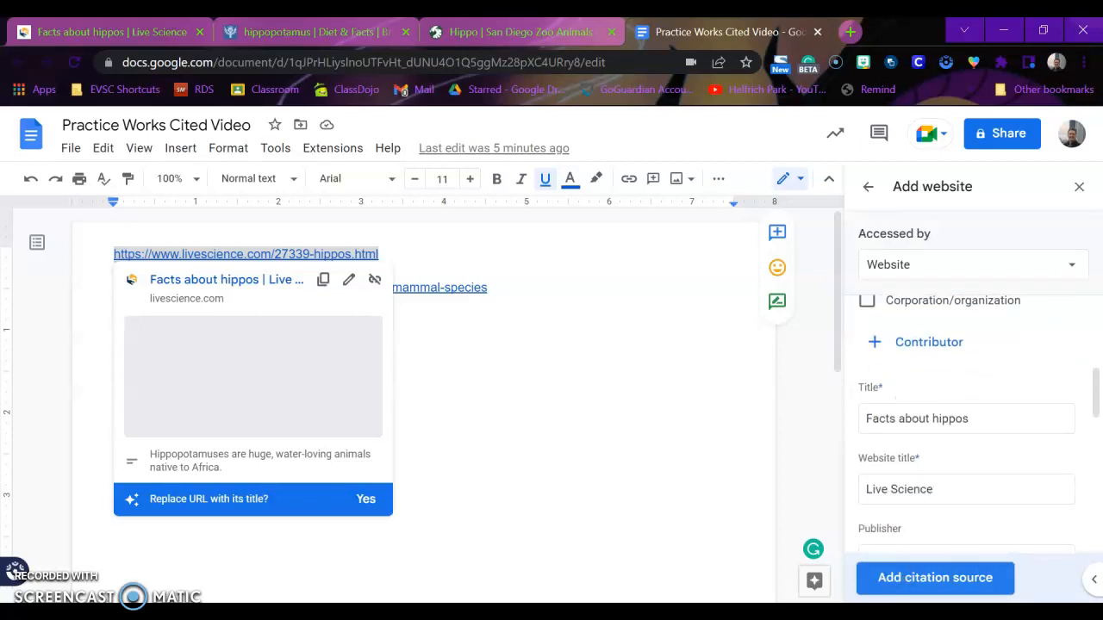
pyautogui.scroll(-7, 967, 422)
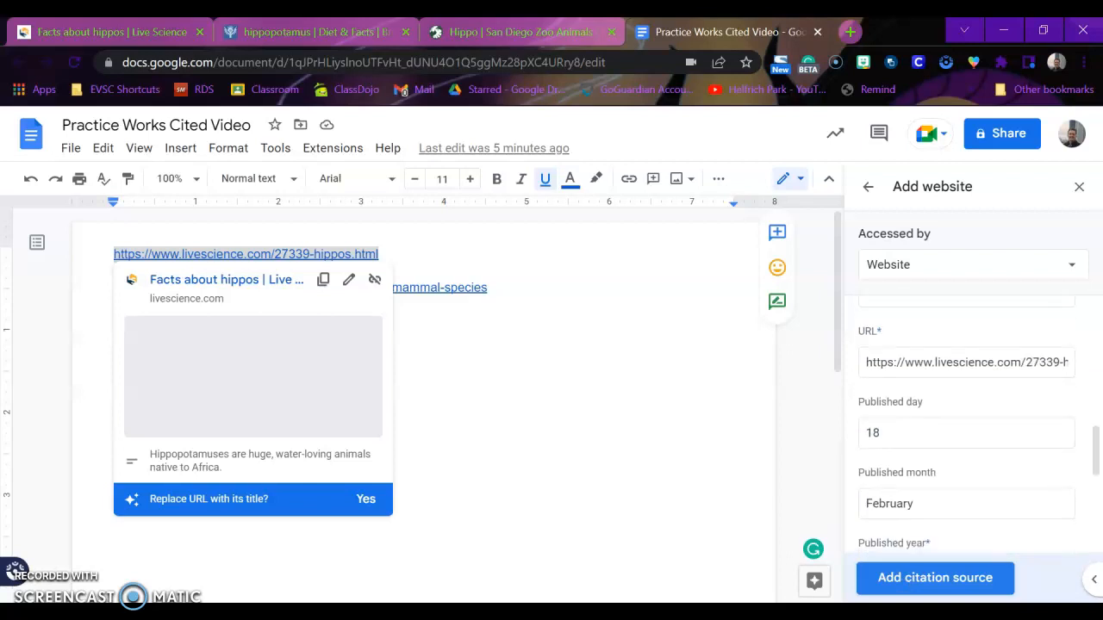
pyautogui.scroll(-1, 967, 422)
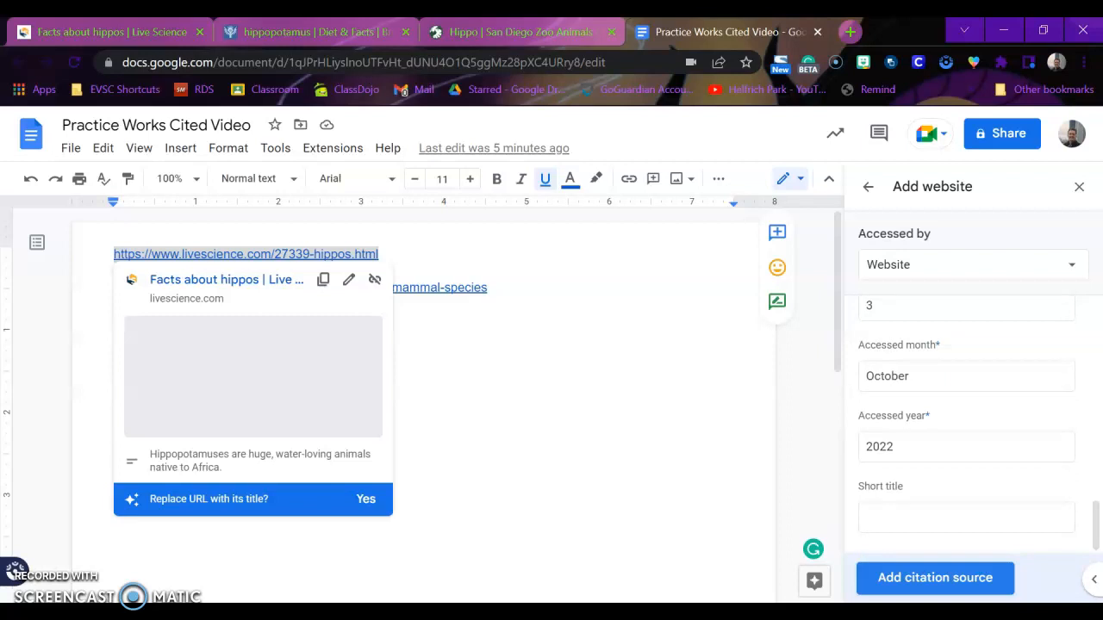
pyautogui.click(984, 578)
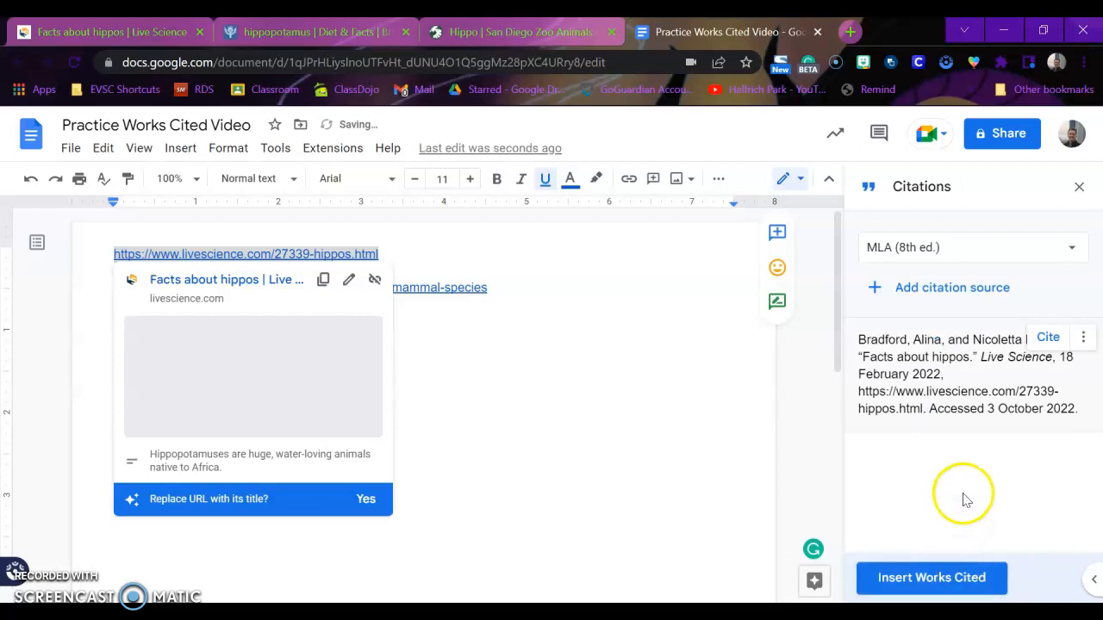
pyautogui.click(628, 414)
pyautogui.moveTo(505, 295); pyautogui.dragTo(116, 287)
pyautogui.hotkey('ctrl', 'c')
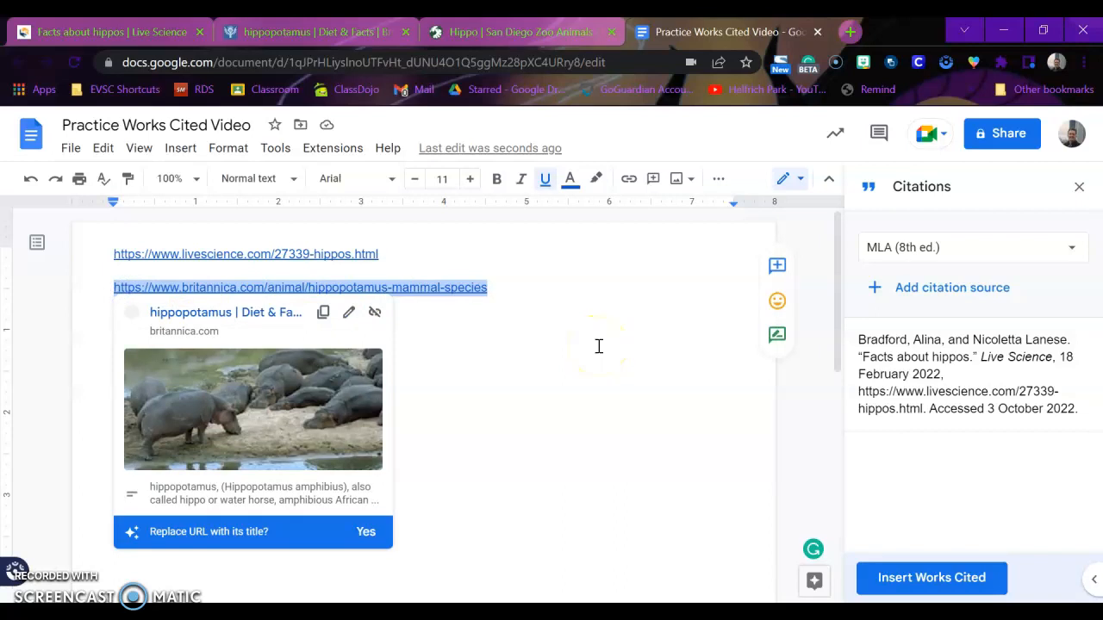
# - Start another Website source and look up the pasted Britannica URL
pyautogui.click(898, 287)
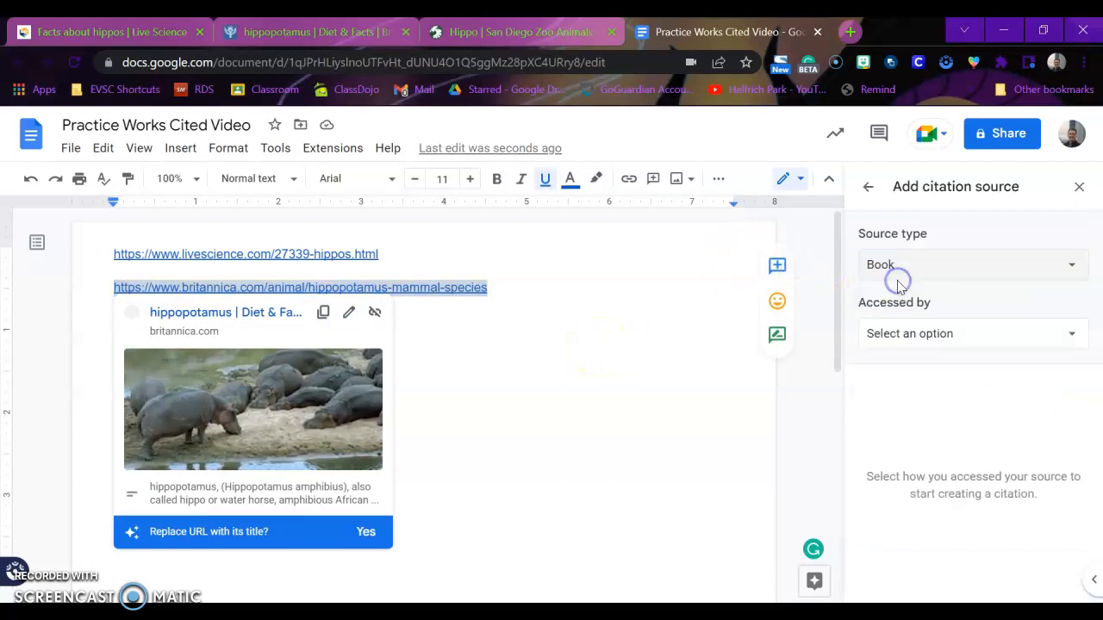
pyautogui.click(898, 272)
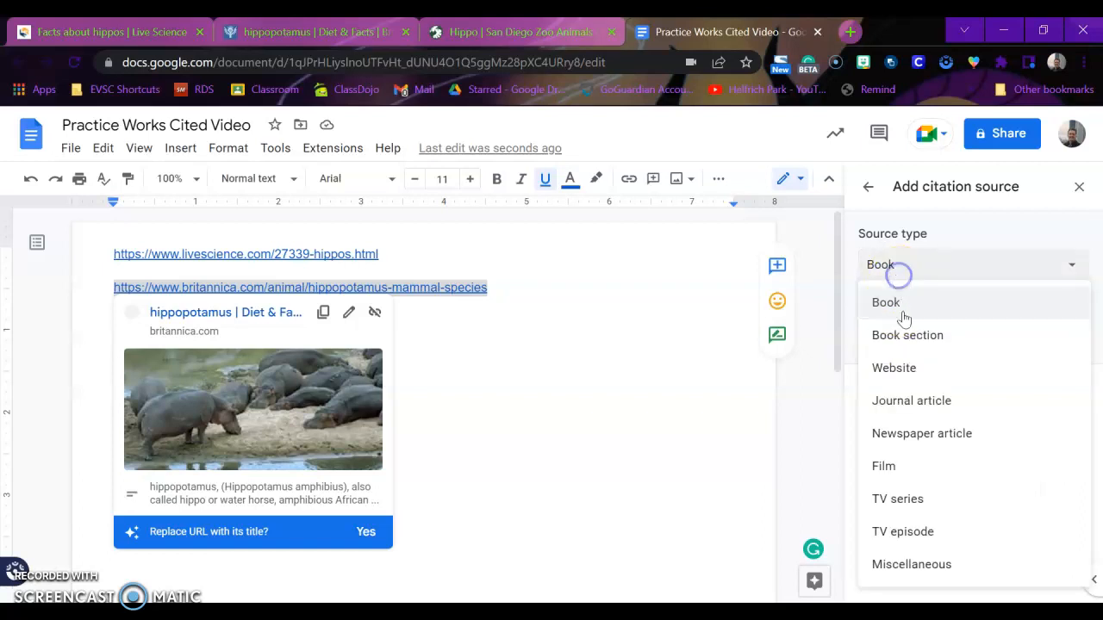
pyautogui.click(896, 367)
pyautogui.click(910, 401)
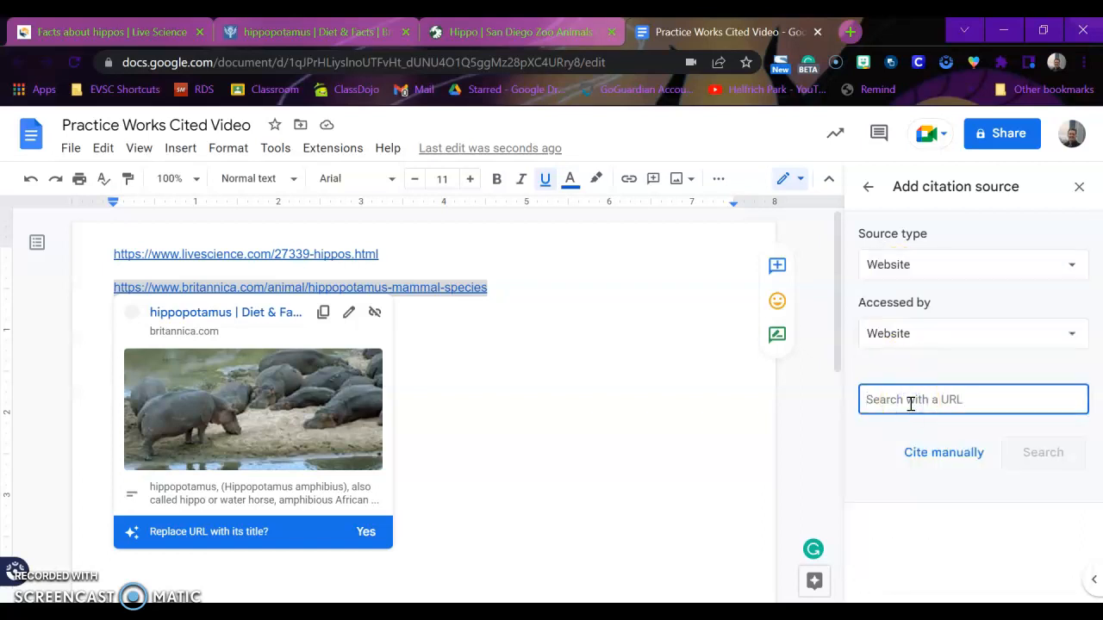
pyautogui.hotkey('ctrl', 'v')
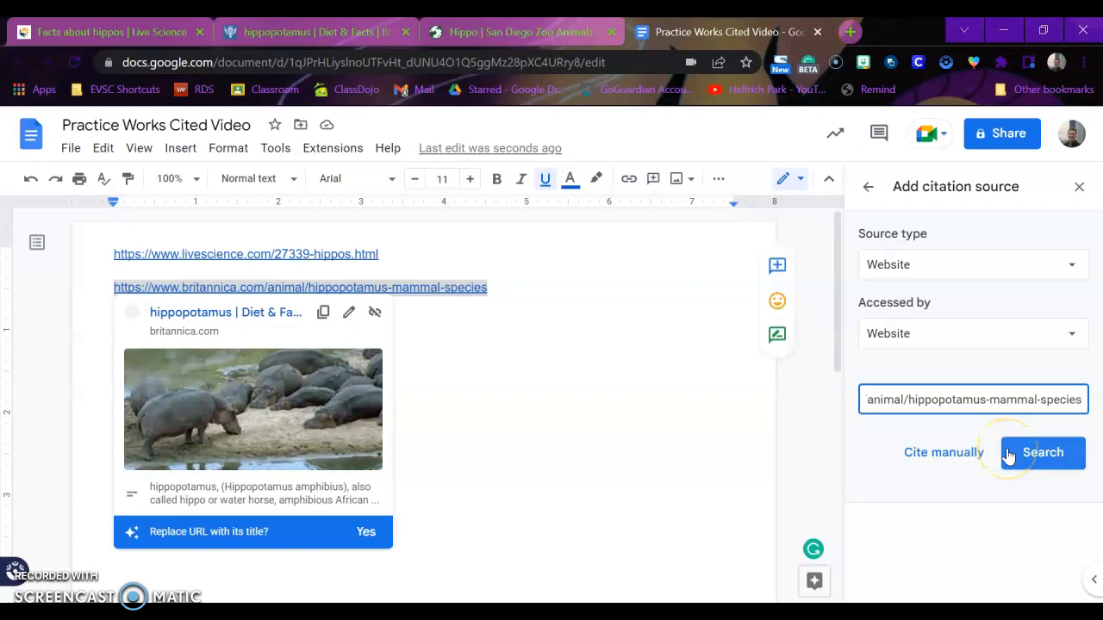
pyautogui.click(1008, 454)
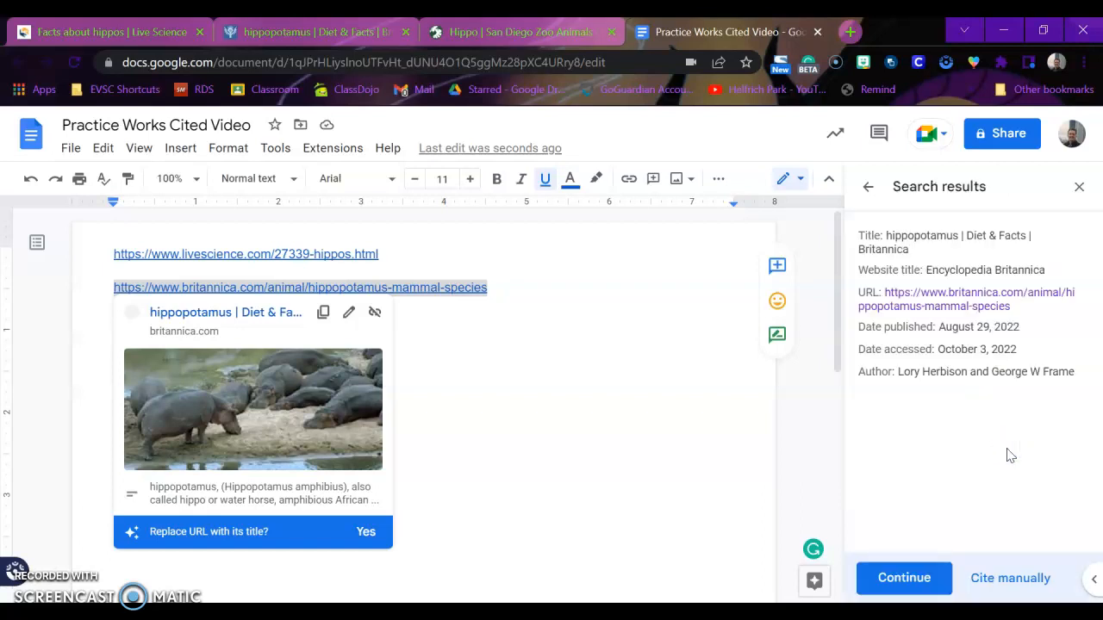
# - Save the Britannica 'hippopotamus | Diet & Facts' citation and select the San Diego Zoo link
pyautogui.click(920, 575)
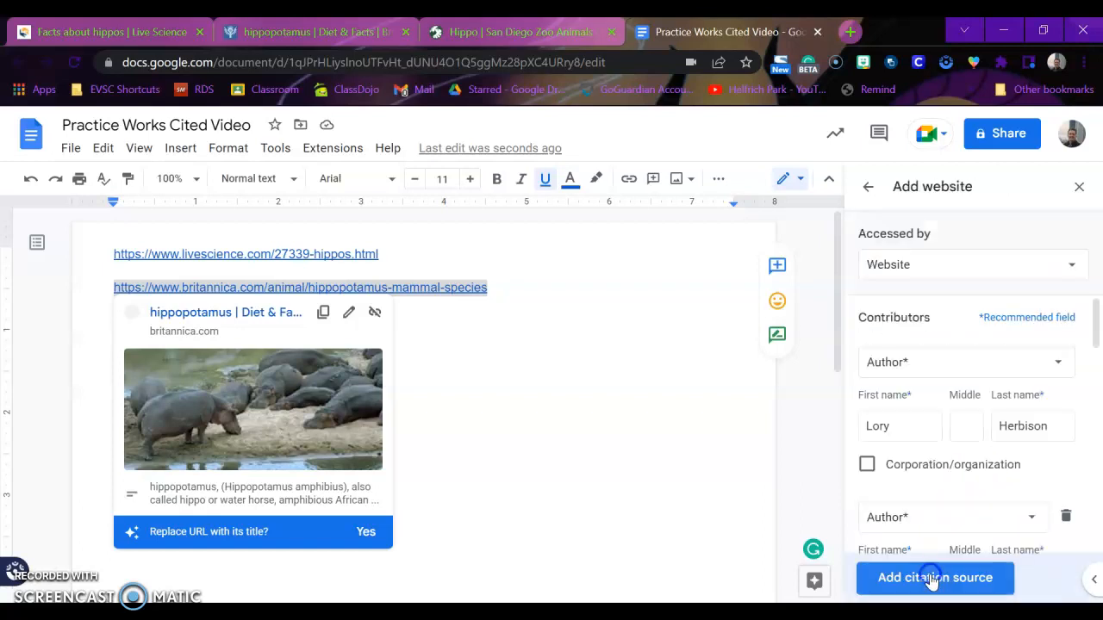
pyautogui.click(931, 578)
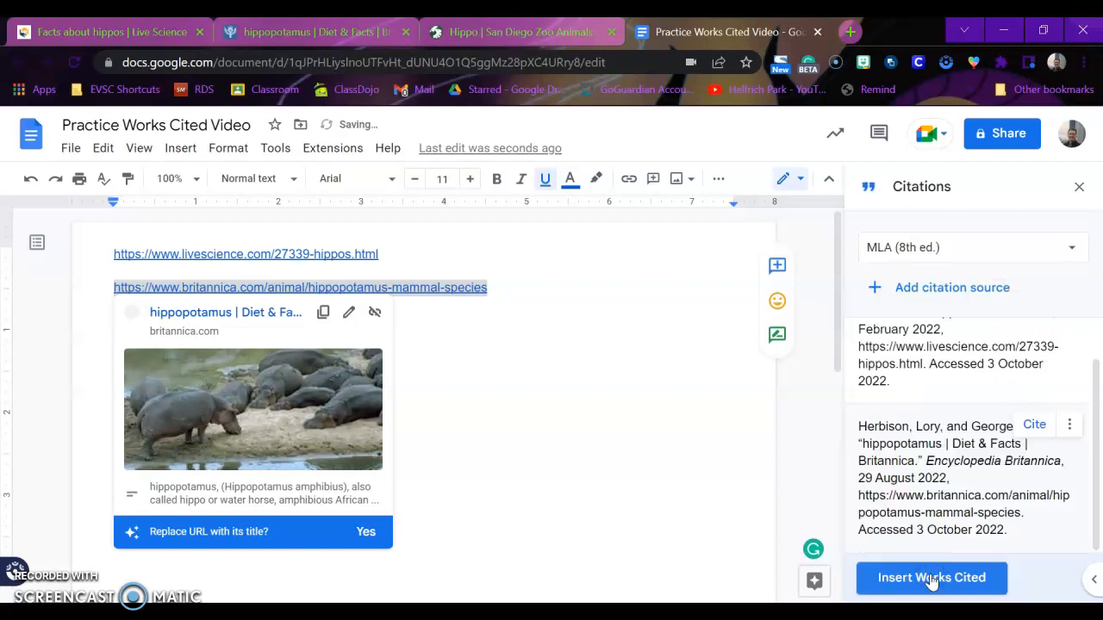
pyautogui.click(465, 354)
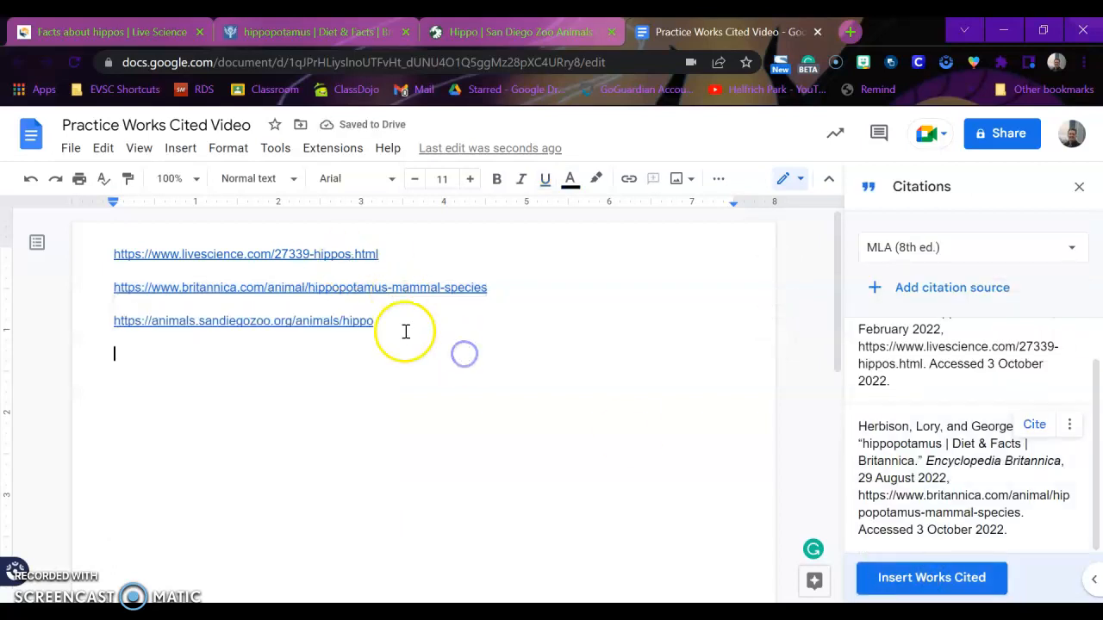
pyautogui.moveTo(391, 323); pyautogui.dragTo(105, 320)
pyautogui.hotkey('ctrl', 'c')
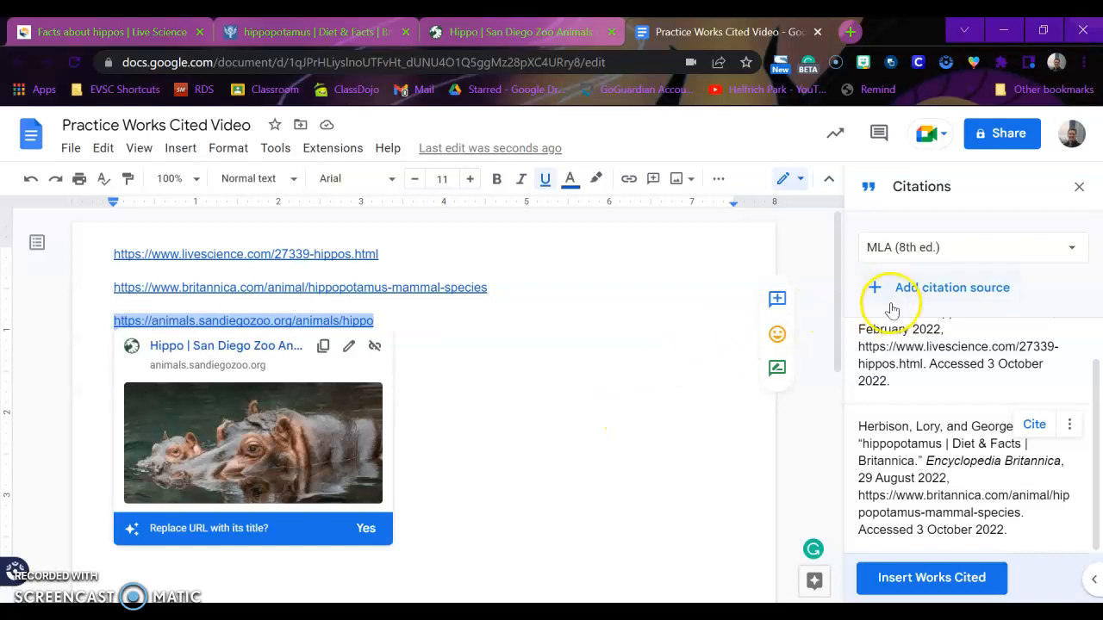
# - Create a Website source from the San Diego Zoo URL and save its 'Hippo' citation
pyautogui.click(924, 293)
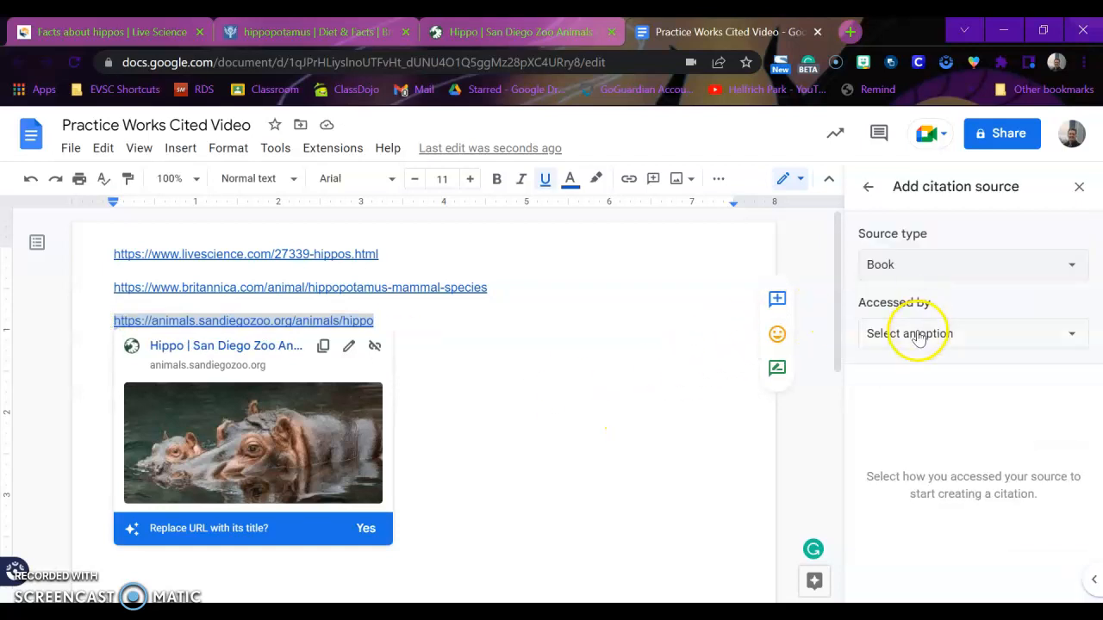
pyautogui.click(956, 273)
pyautogui.click(943, 365)
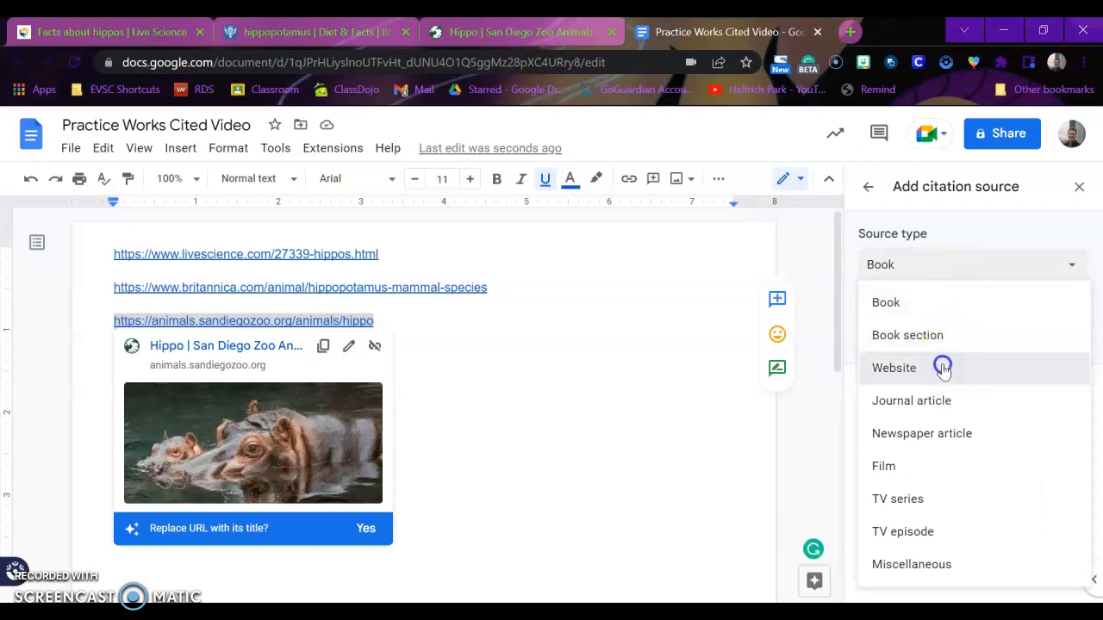
pyautogui.click(942, 396)
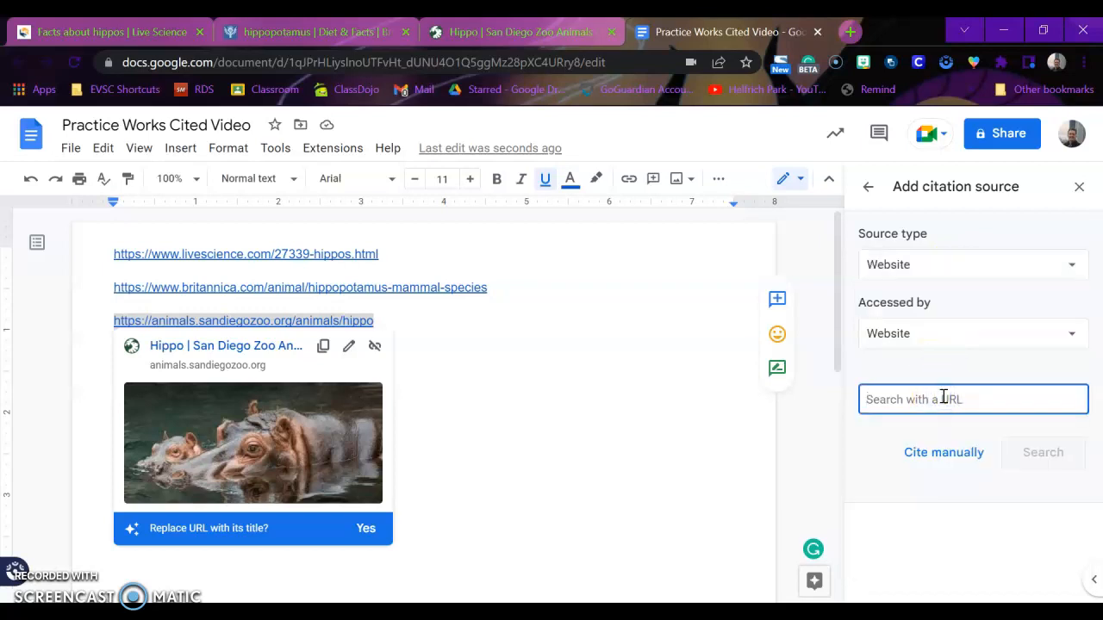
pyautogui.hotkey('ctrl', 'v')
pyautogui.click(1013, 453)
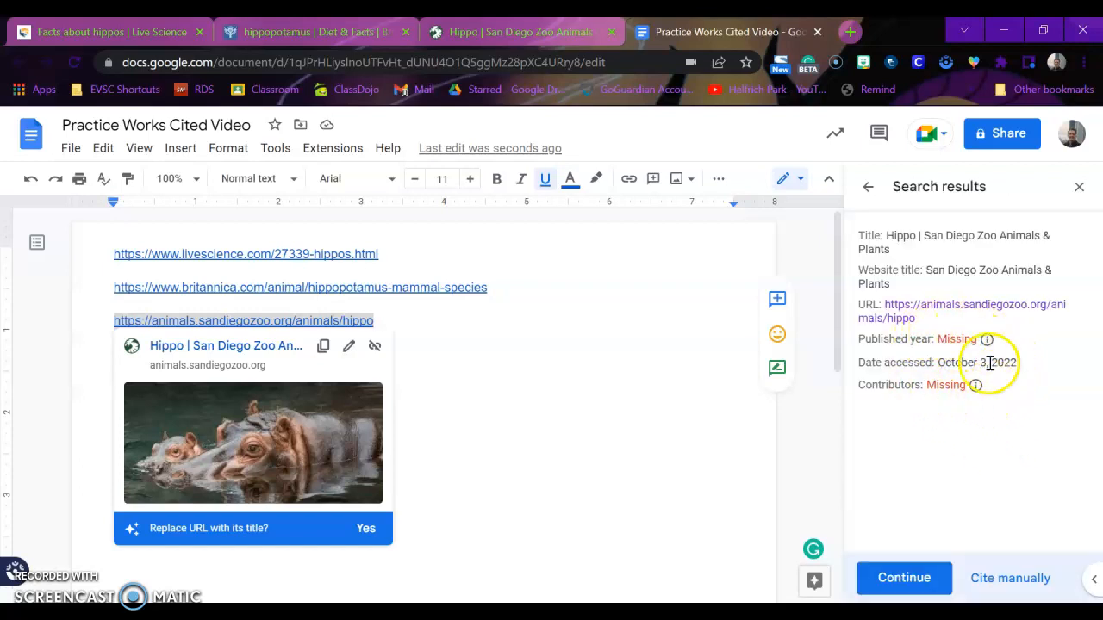
pyautogui.click(910, 575)
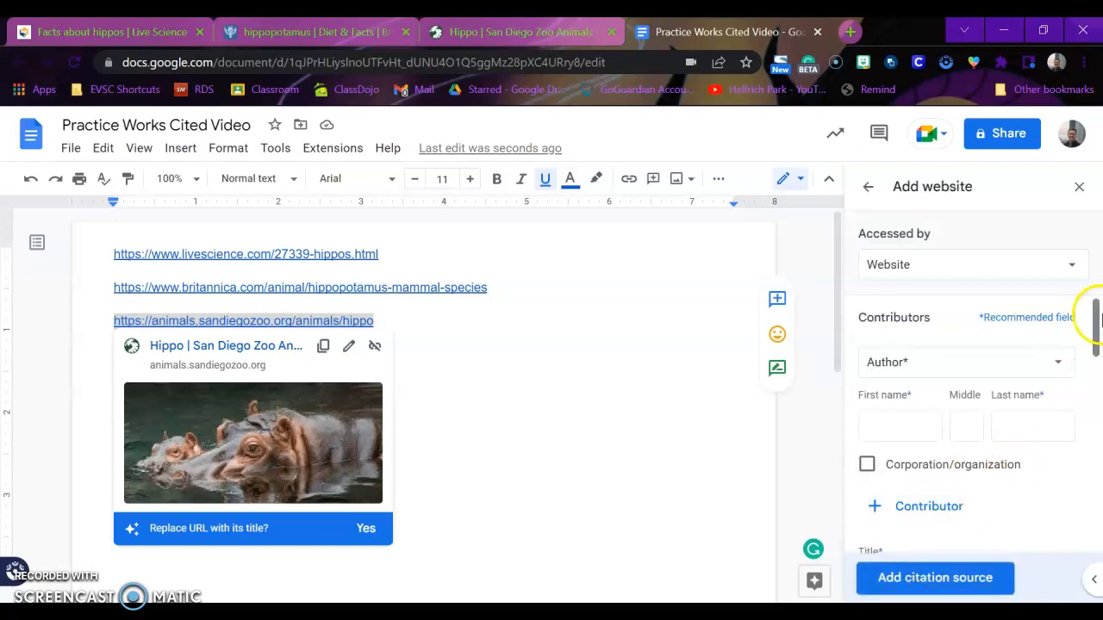
pyautogui.moveTo(1092, 318)
pyautogui.mouseDown()
pyautogui.moveTo(1098, 534)
pyautogui.moveTo(1083, 306)
pyautogui.mouseUp()
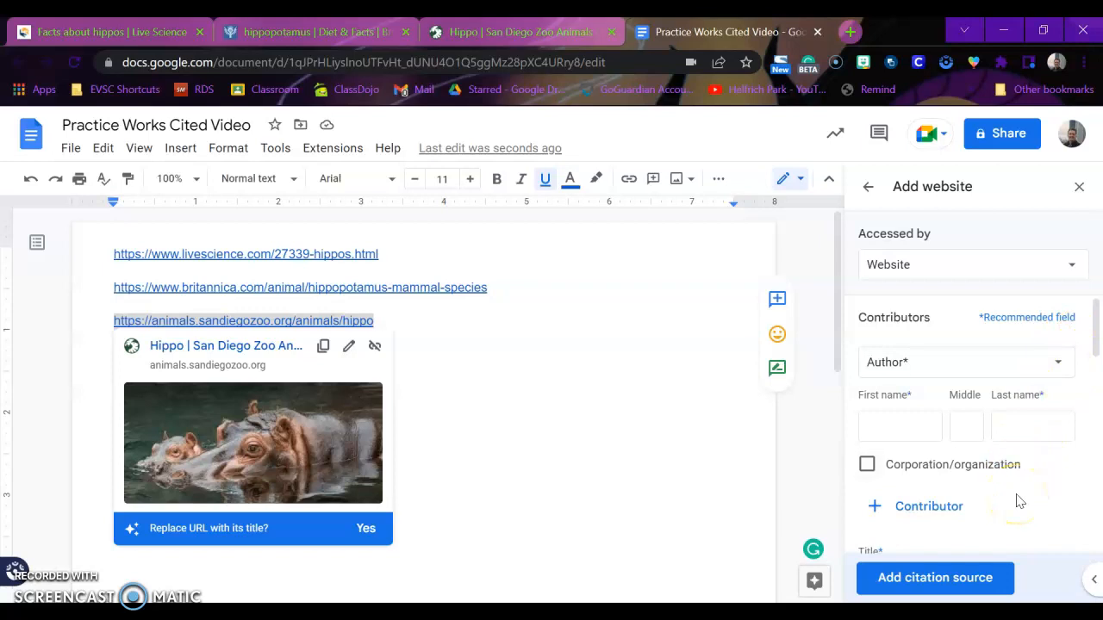
pyautogui.click(990, 577)
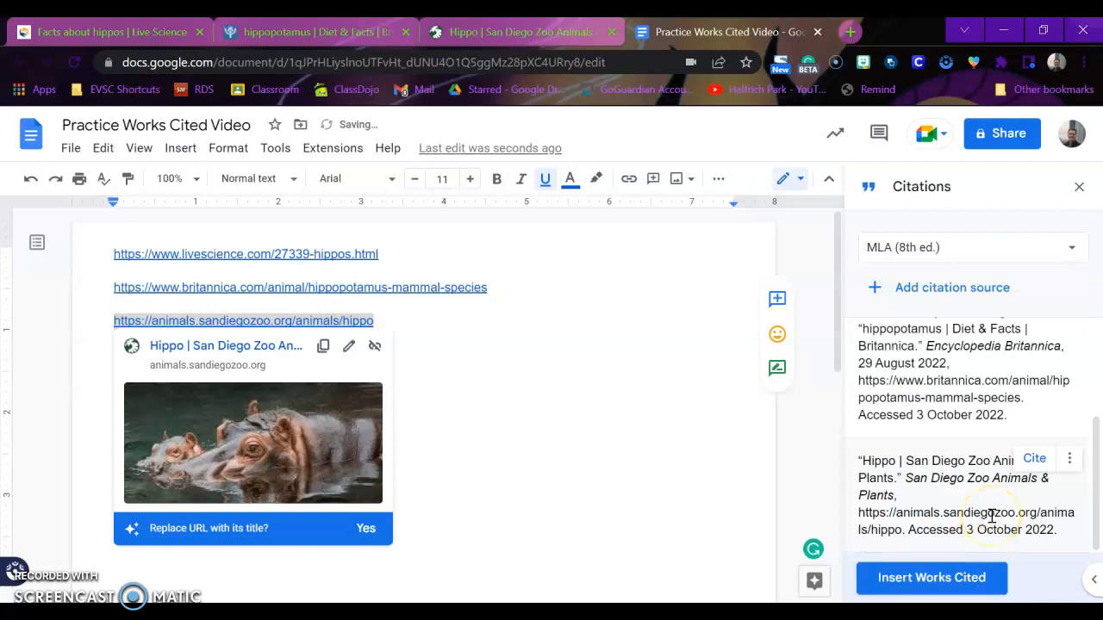
pyautogui.click(598, 395)
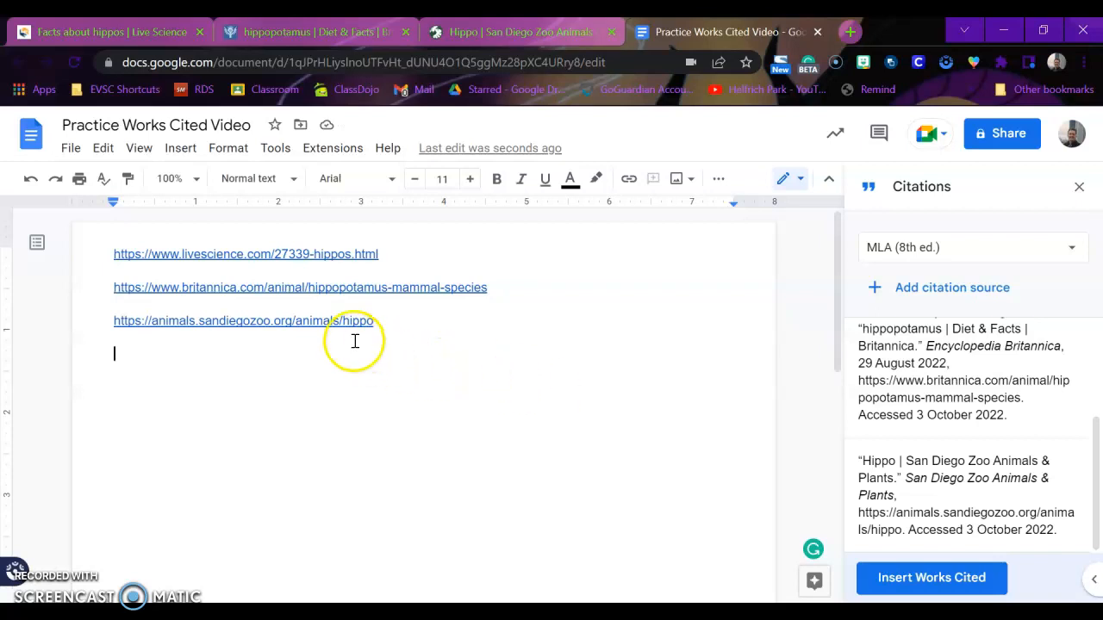
# - Add blank lines after the last URL until the cursor reaches the top of page 2
pyautogui.press('Return')
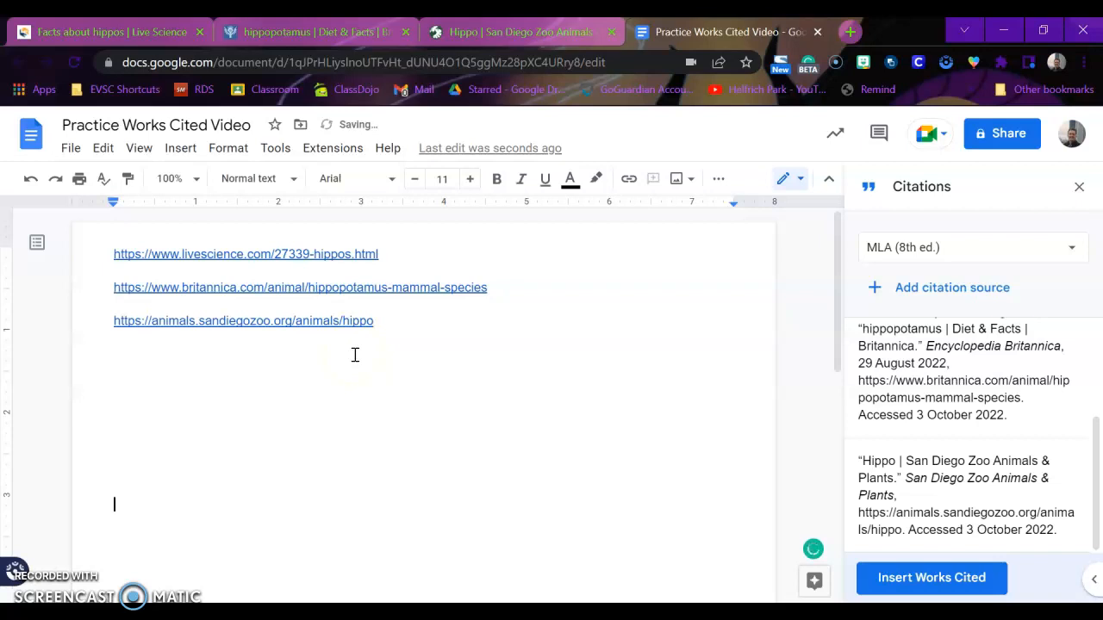
pyautogui.press('Return')
pyautogui.press('Return')
pyautogui.press('Return')
pyautogui.press('Return')
pyautogui.press('Return')
pyautogui.press('Return')
pyautogui.press('Return')
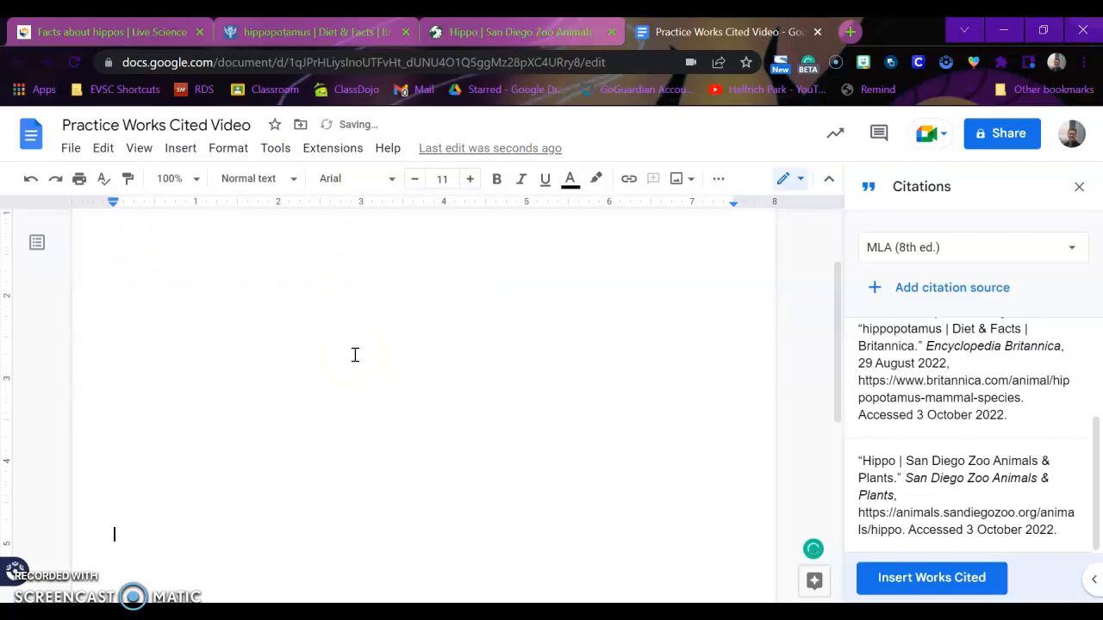
pyautogui.press('Return')
pyautogui.press('Return')
pyautogui.press('Return')
pyautogui.press('Return')
pyautogui.press('Return')
pyautogui.press('Return')
pyautogui.press('Return')
pyautogui.press('Return')
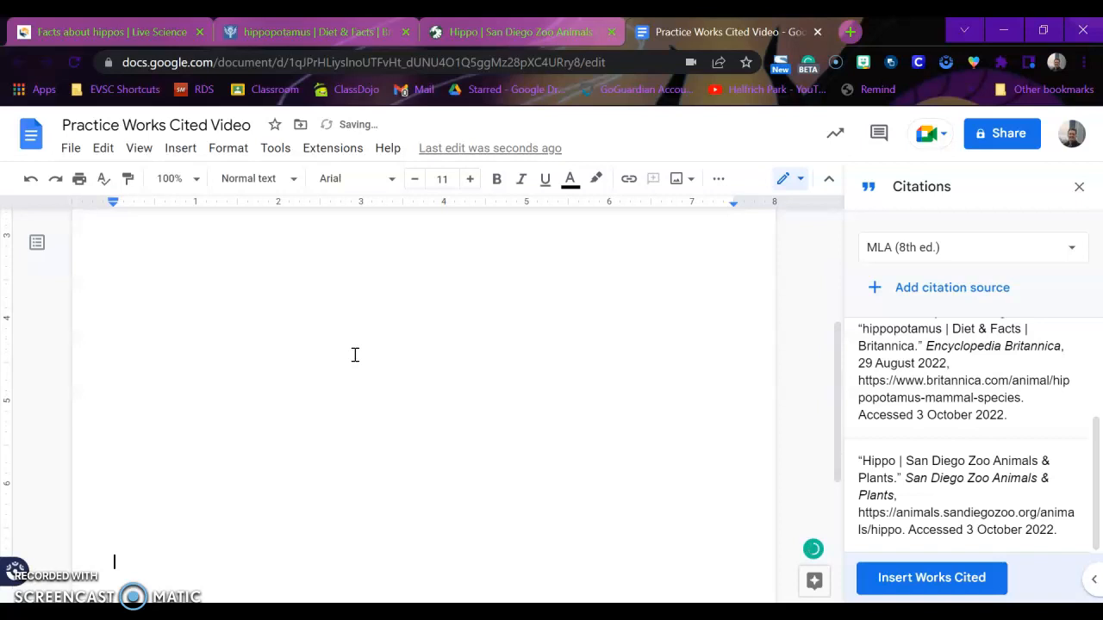
pyautogui.press('Return')
pyautogui.press('Return')
pyautogui.press('Return')
pyautogui.press('Return')
pyautogui.press('Return')
pyautogui.press('Return')
pyautogui.press('Return')
pyautogui.press('Return')
pyautogui.press('Return')
pyautogui.press('Return')
pyautogui.press('Return')
pyautogui.press('Return')
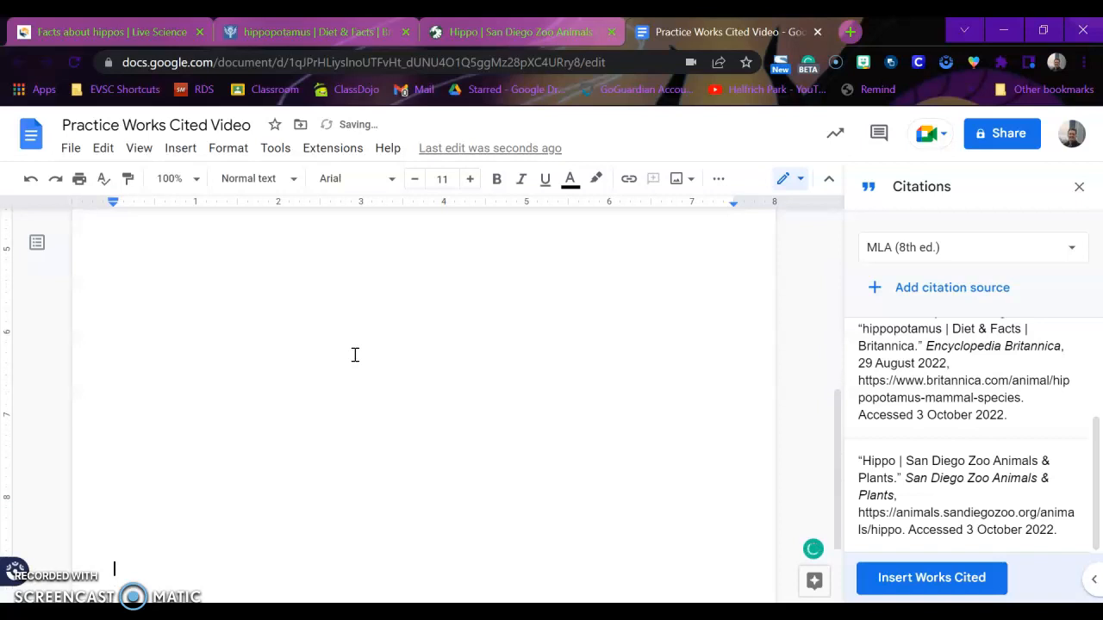
pyautogui.press('Return')
pyautogui.press('Return')
pyautogui.press('Return')
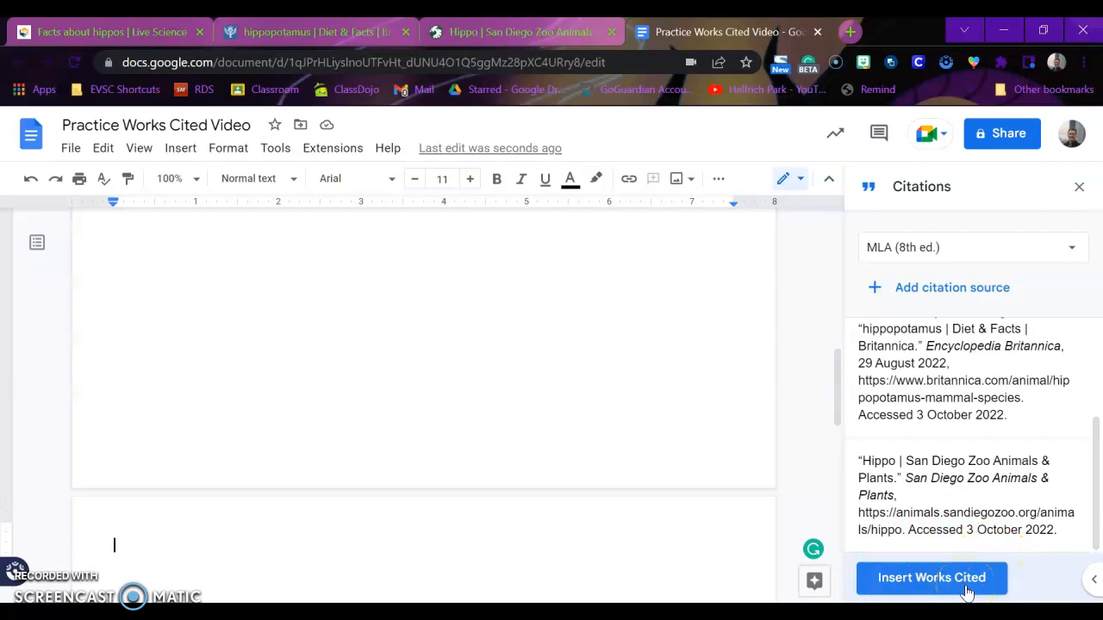
# - Insert the MLA Works Cited list of the three hippo sources and scroll through to review it
pyautogui.click(931, 578)
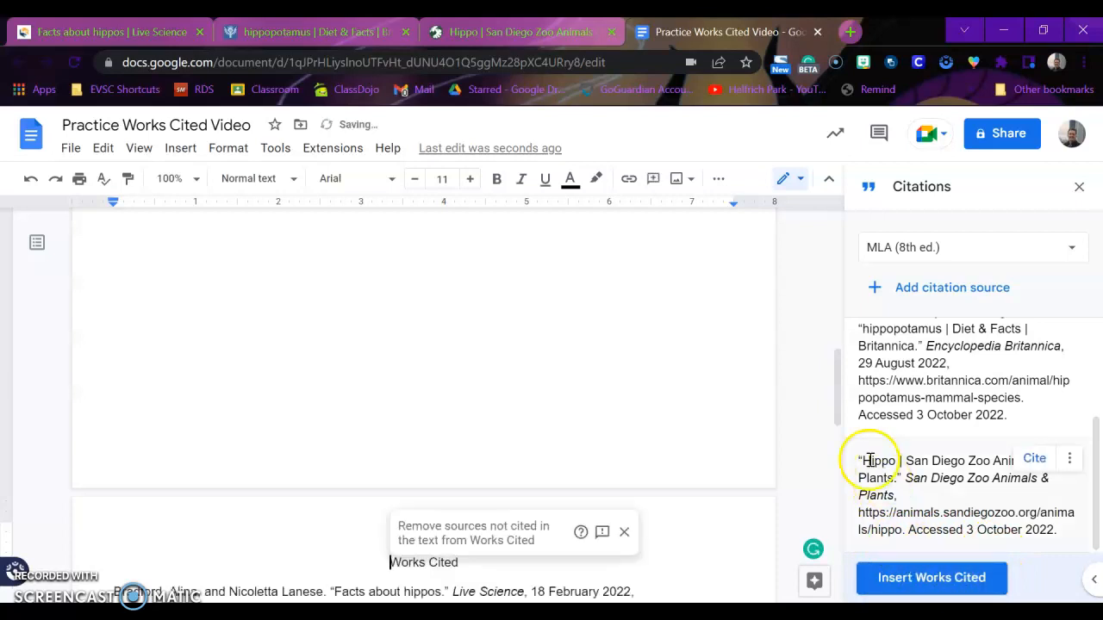
pyautogui.moveTo(840, 414); pyautogui.dragTo(839, 471)
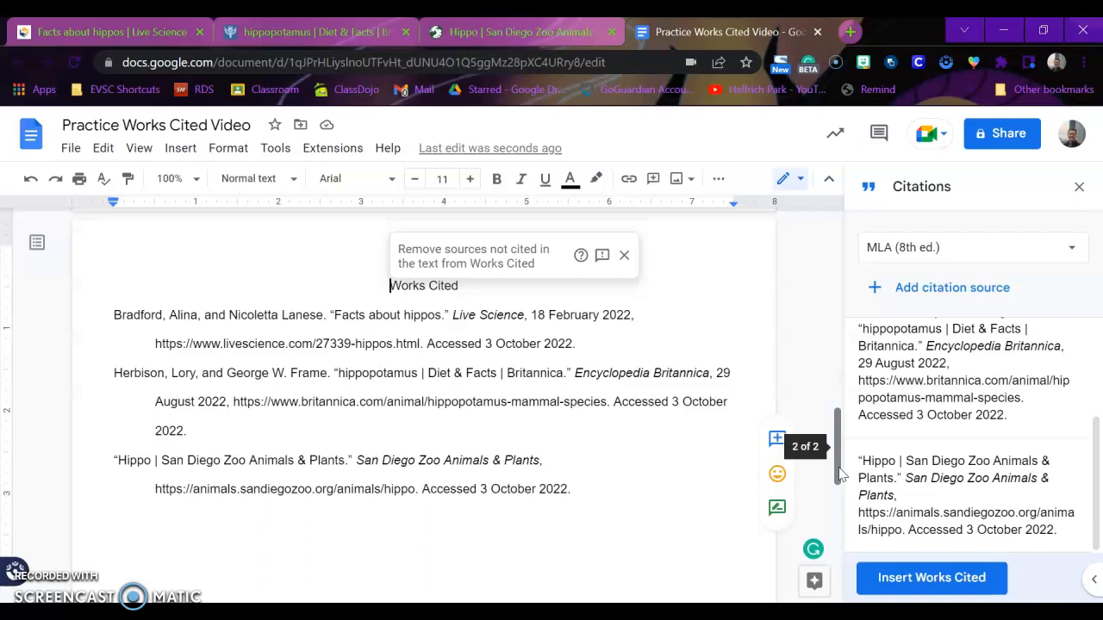
pyautogui.moveTo(842, 472); pyautogui.dragTo(842, 250)
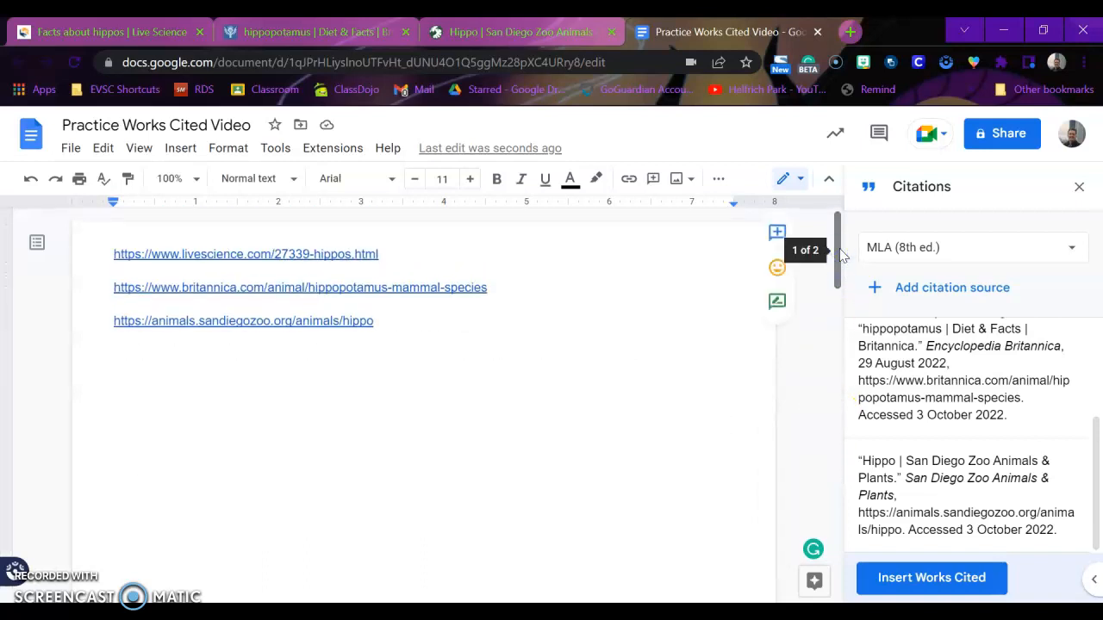